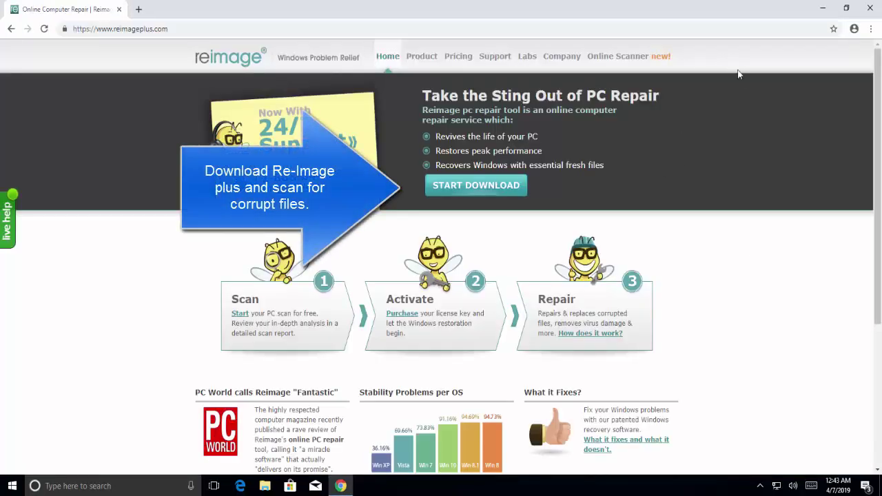
Close the Reimage Plus page in Chrome and launch the PC Scan & Repair desktop tool.
scroll(555, 153, down, 3)
scroll(557, 153, up, 3)
click(870, 8)
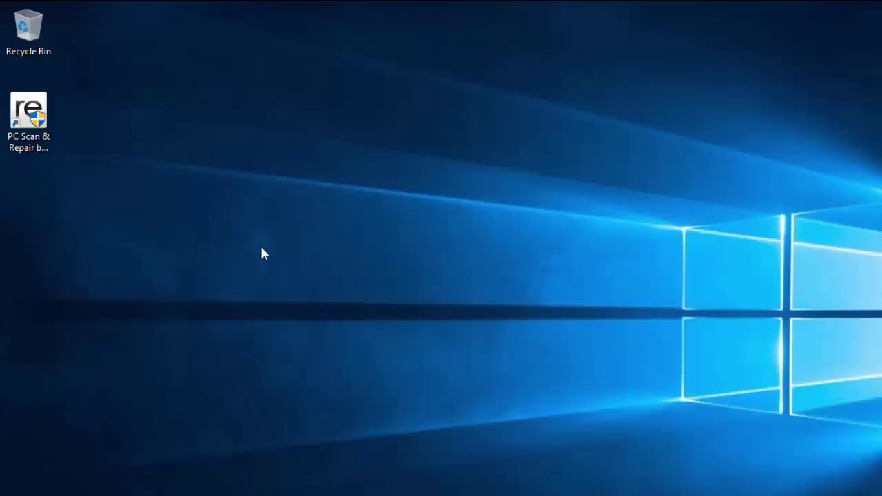
double_click(47, 148)
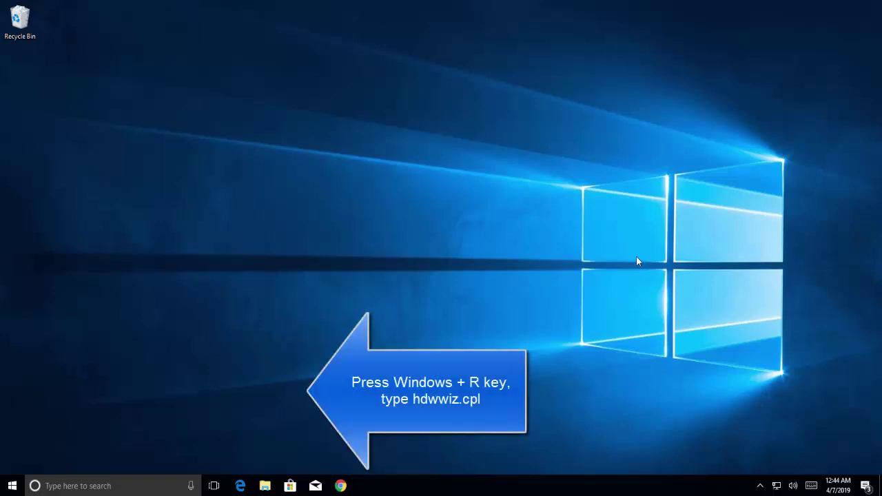
Open Device Manager by running hdwwiz.cpl.
key(super+r)
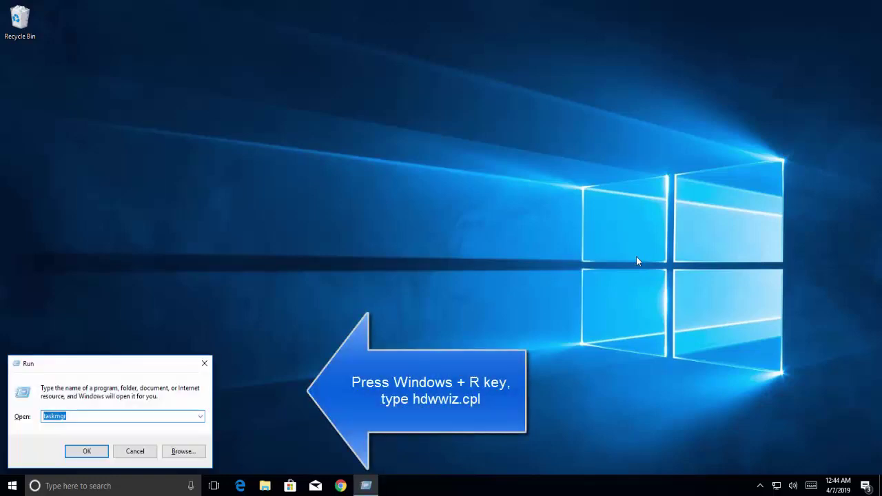
text(hdwwiz.cpl)
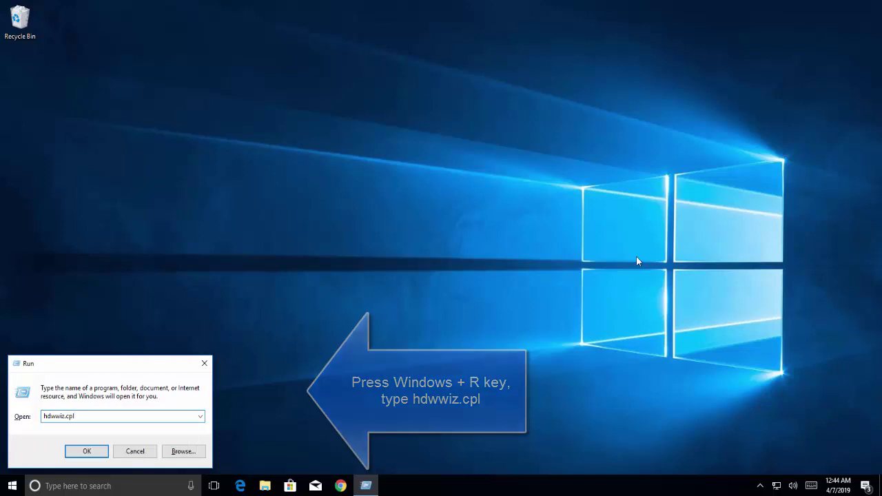
key(Return)
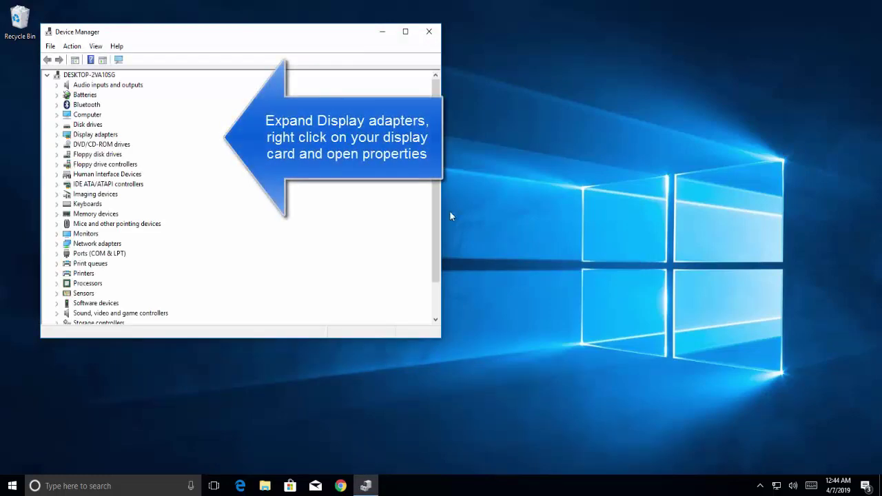
Roll back the VMware SVGA 3D driver with a reason, leaving Microsoft Basic Display Adapter in use.
double_click(107, 137)
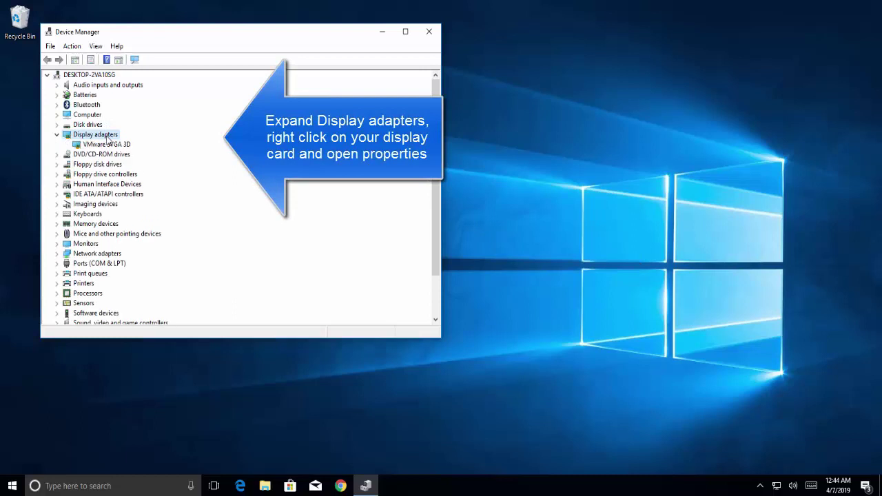
right_click(111, 144)
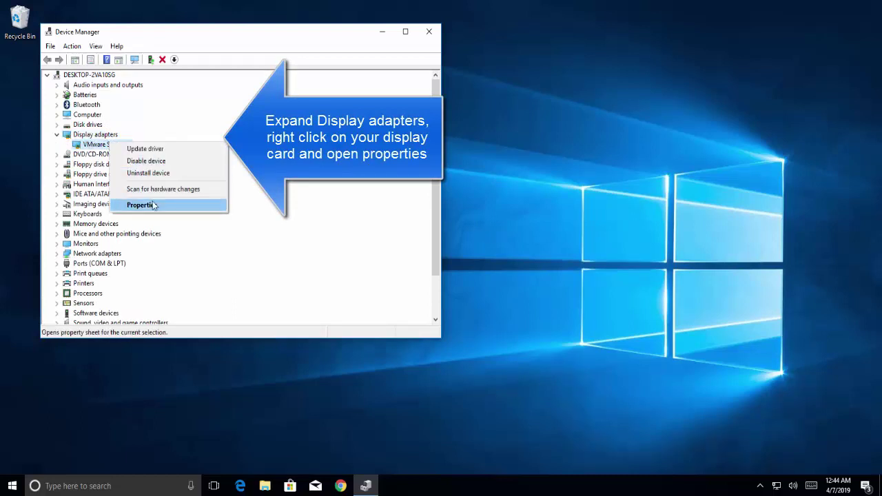
click(153, 205)
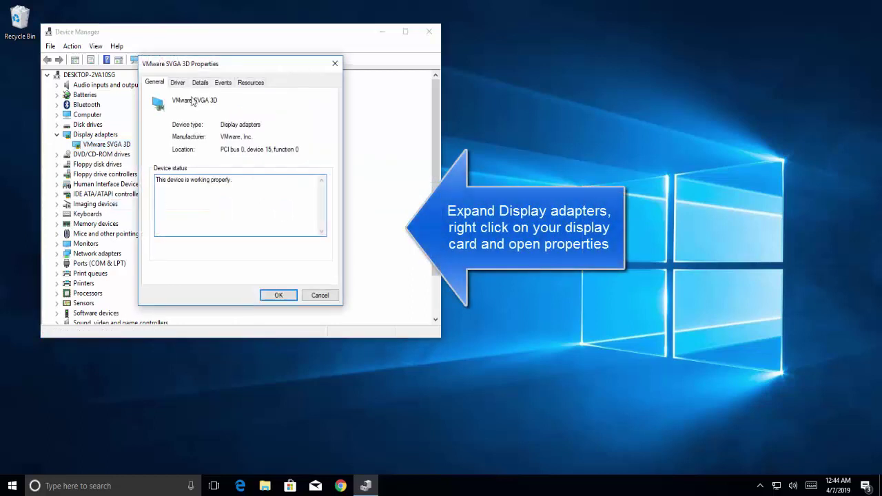
click(181, 83)
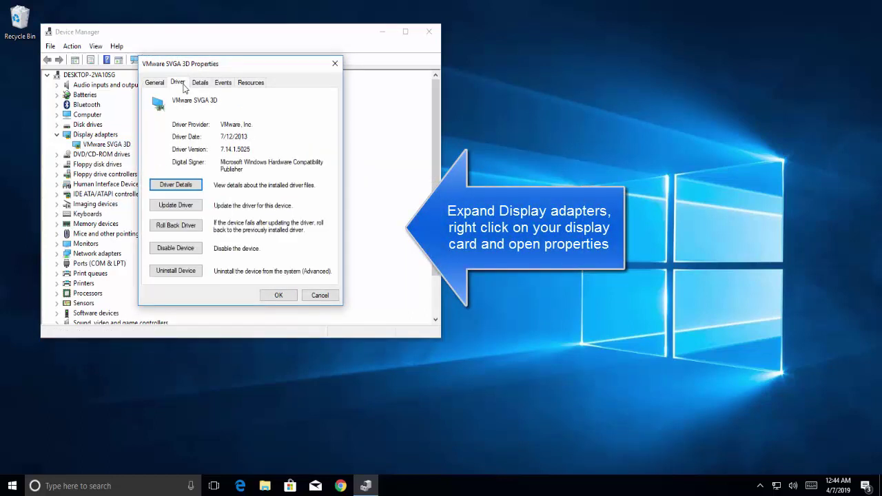
click(197, 227)
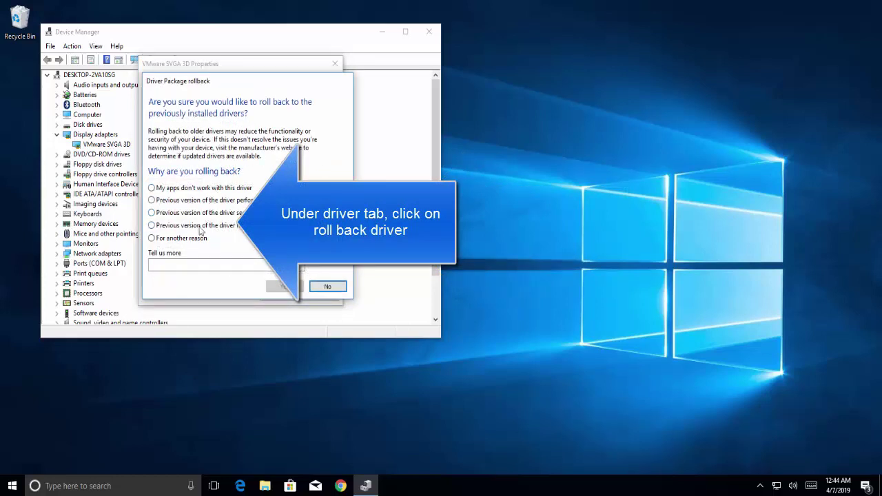
click(200, 227)
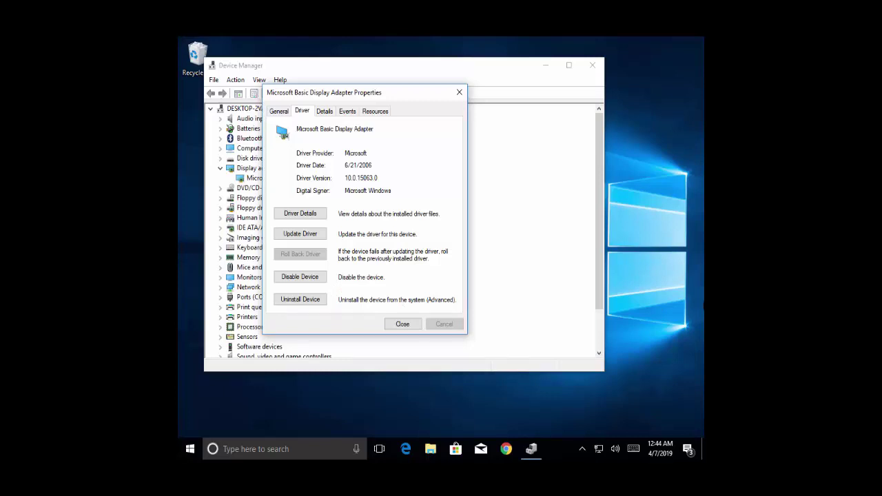
click(404, 324)
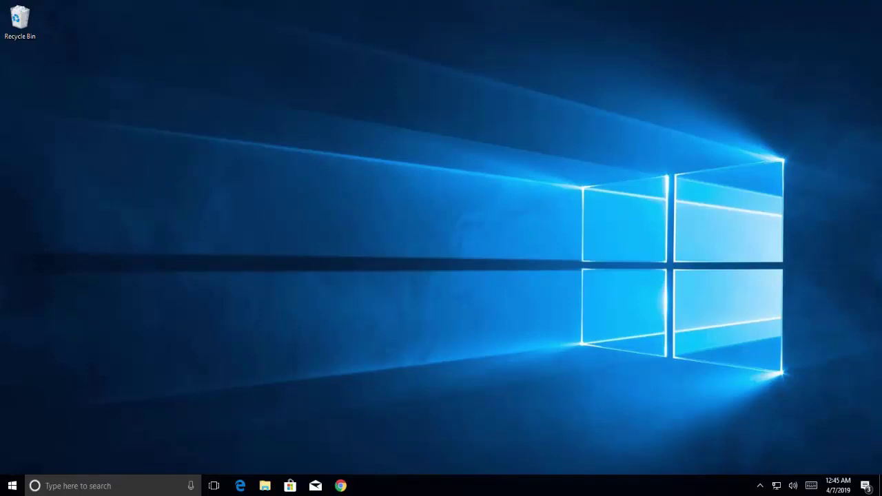
Open Control Panel from Start search, then go from System to Advanced system settings.
click(13, 486)
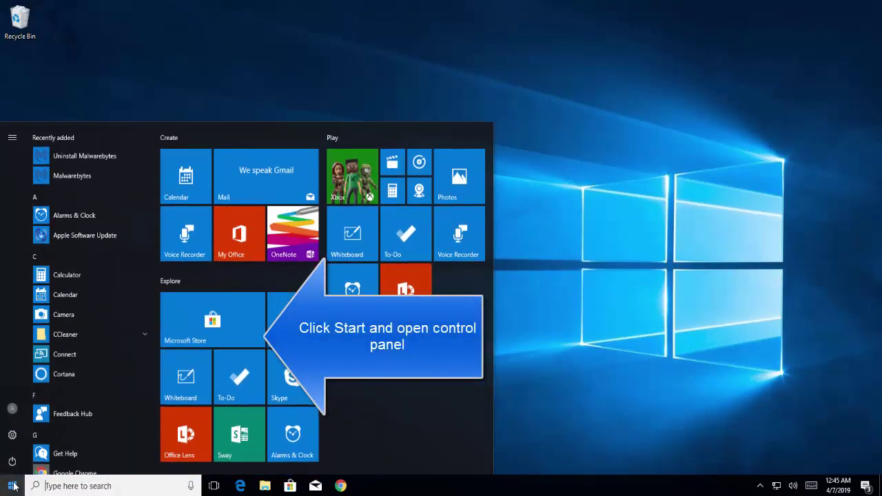
text(control)
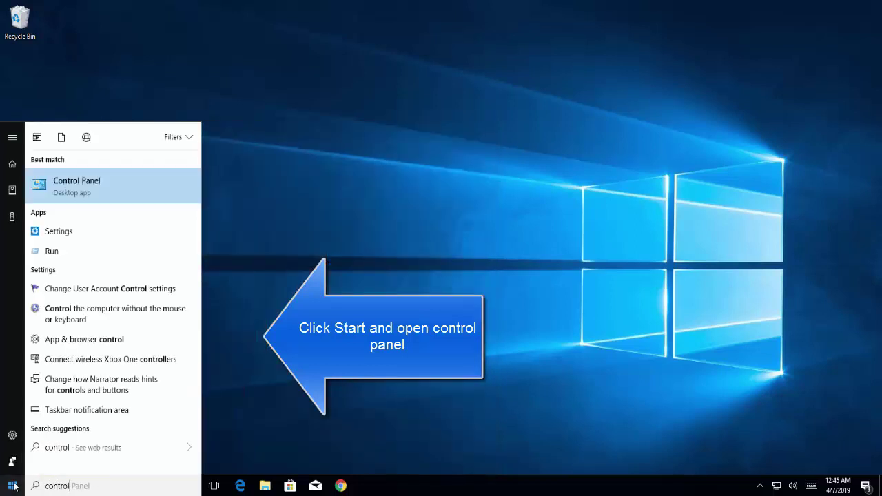
key(Return)
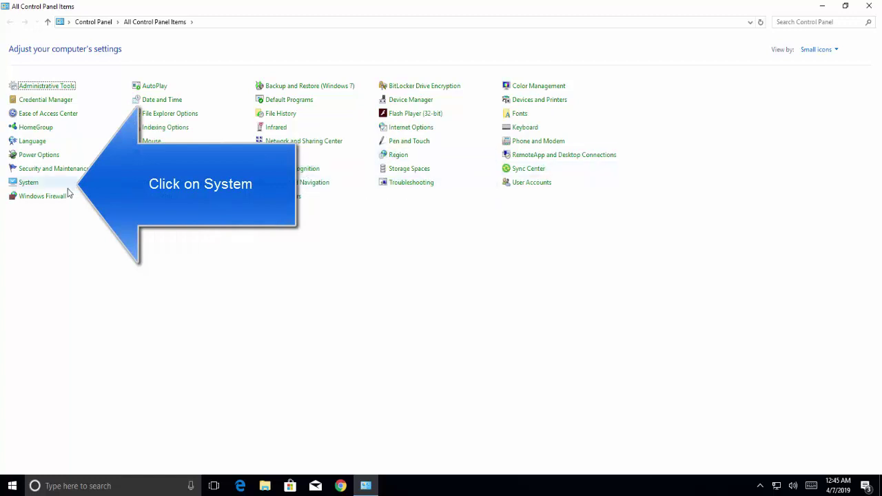
click(30, 185)
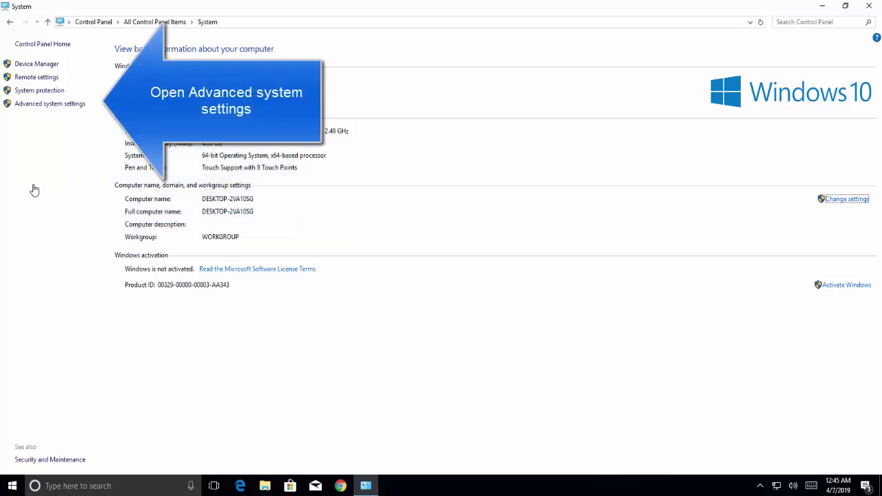
click(43, 103)
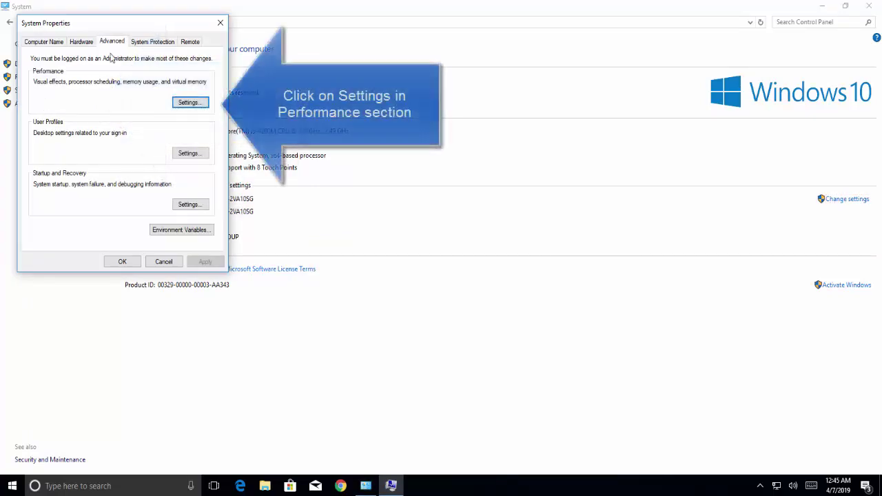
Set DEP in Performance Options to all programs except selected ones, and start adding an exception.
click(181, 105)
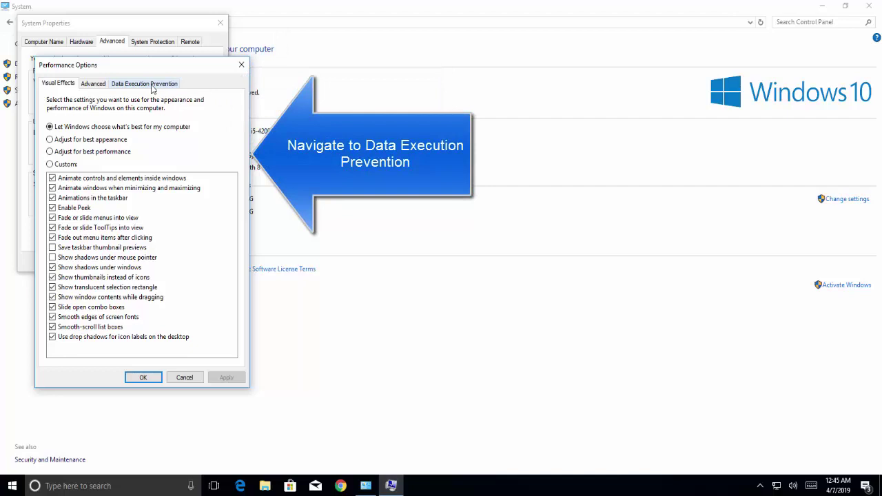
click(153, 85)
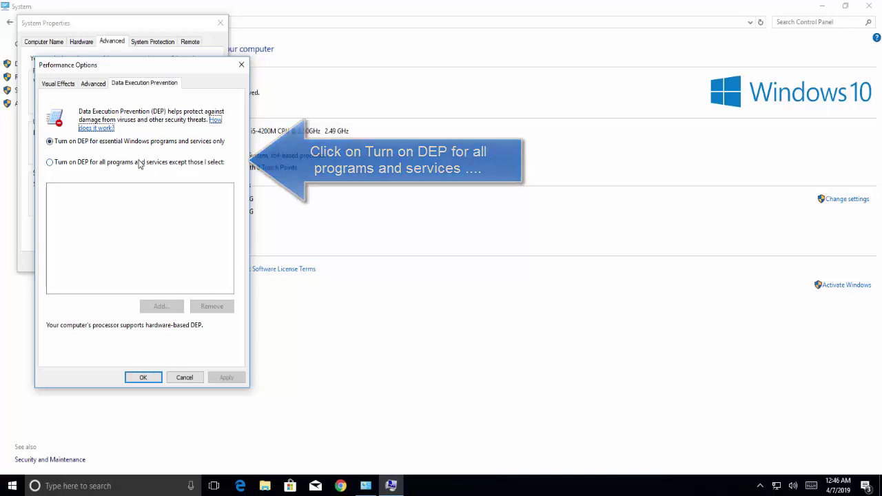
click(138, 163)
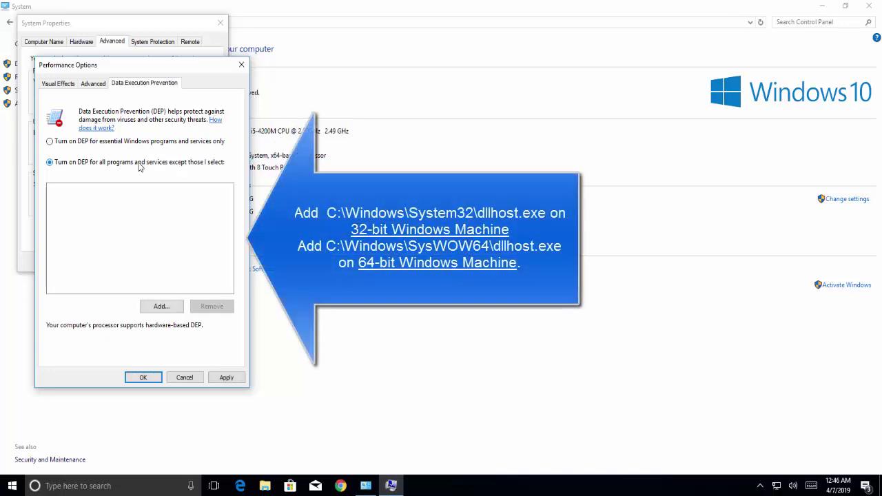
click(158, 310)
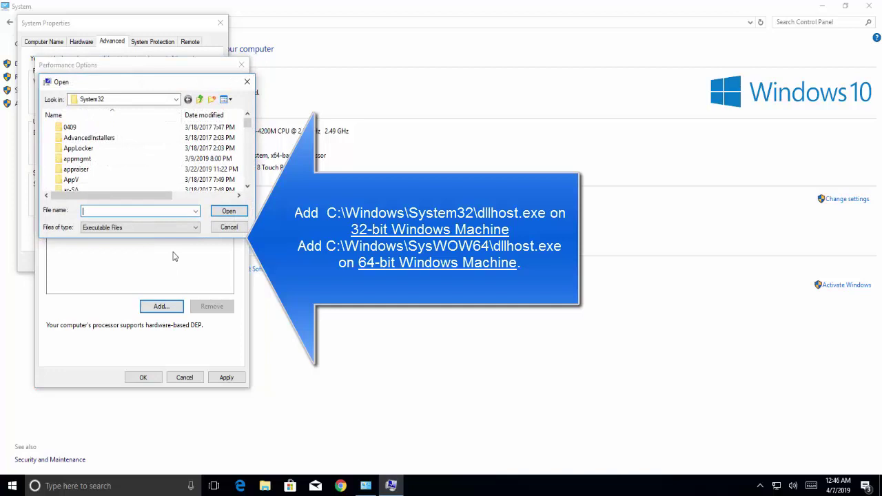
Add dllhost from the System32 folder as a DEP exception.
click(88, 142)
text(dllhost)
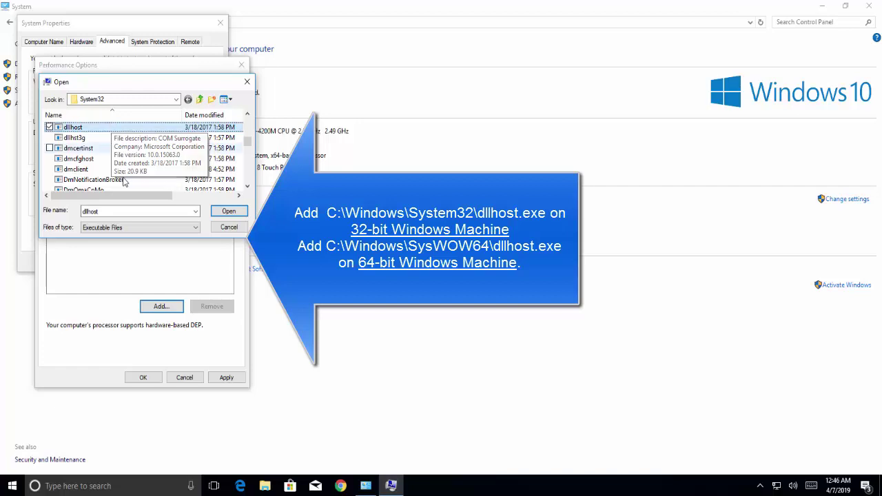
click(230, 211)
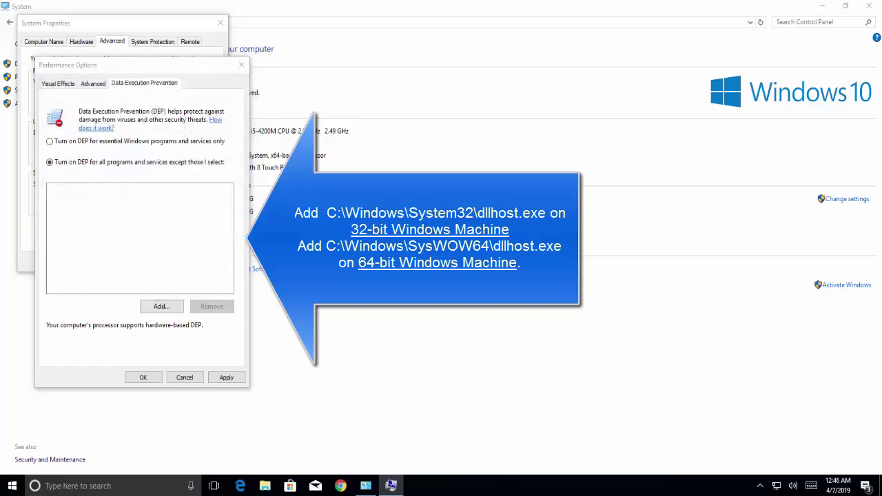
Add dllhost from the Windows\SysWOW64 folder as another DEP exception.
click(162, 306)
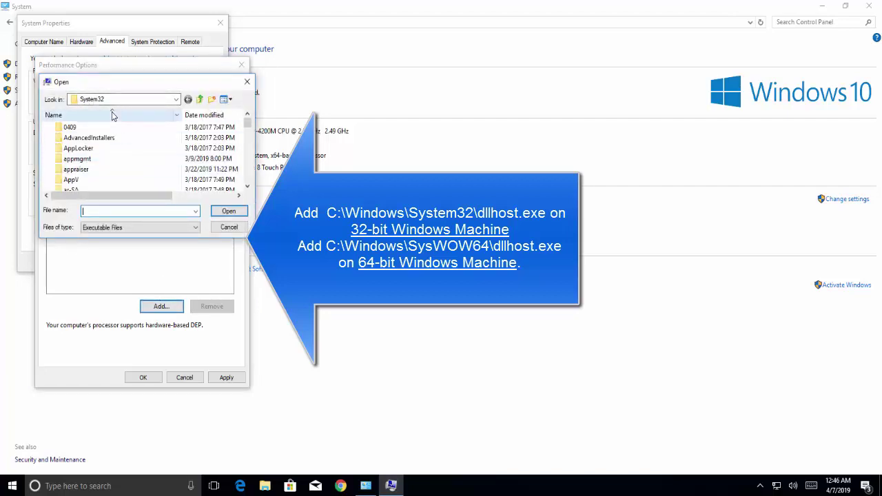
click(198, 100)
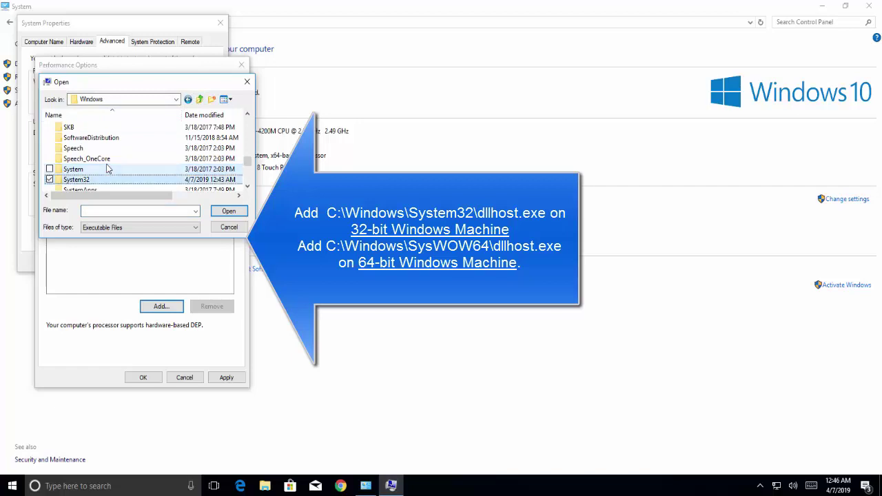
scroll(107, 169, down, 1)
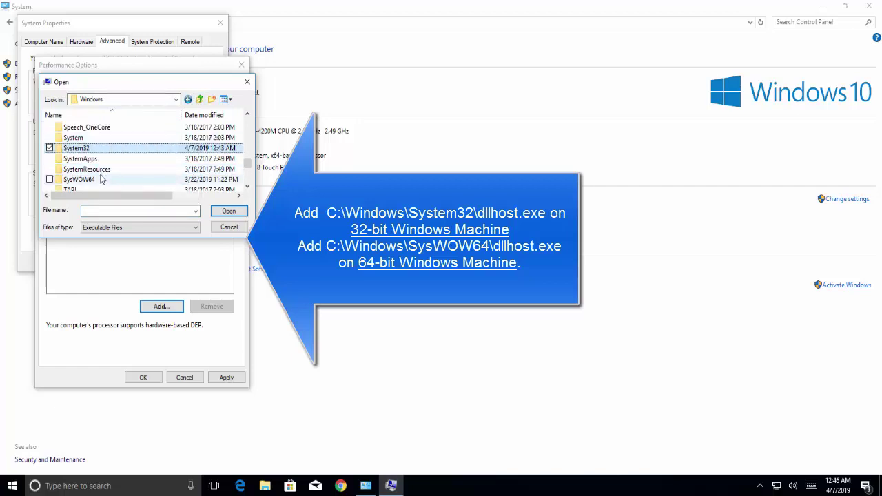
double_click(102, 179)
text(dllhost)
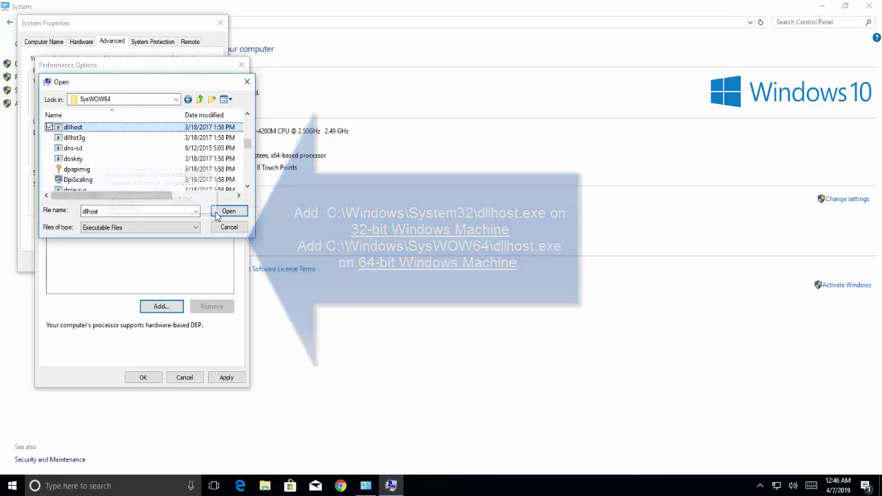
click(226, 213)
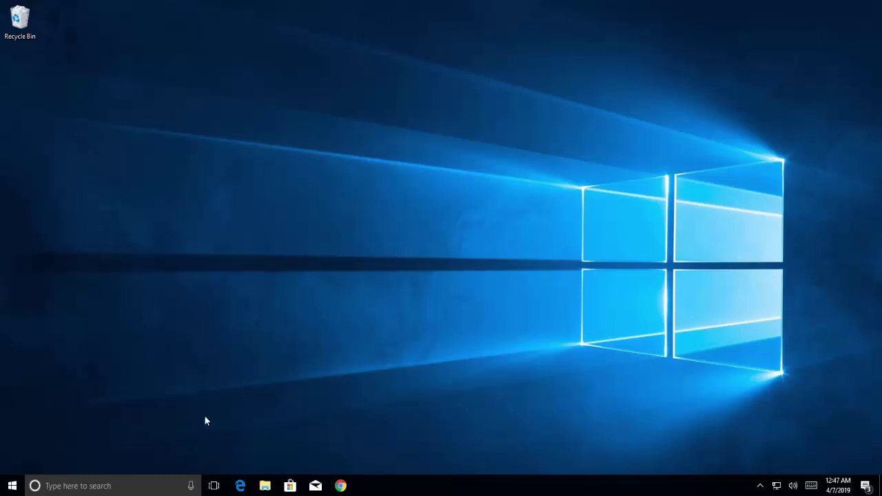
Run cmd from the Win+X Run box, then close the non-administrator console.
right_click(14, 485)
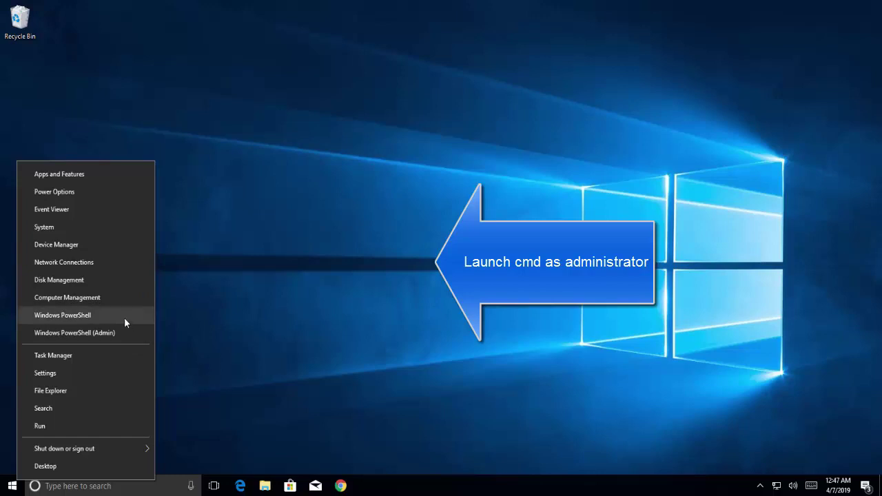
click(96, 427)
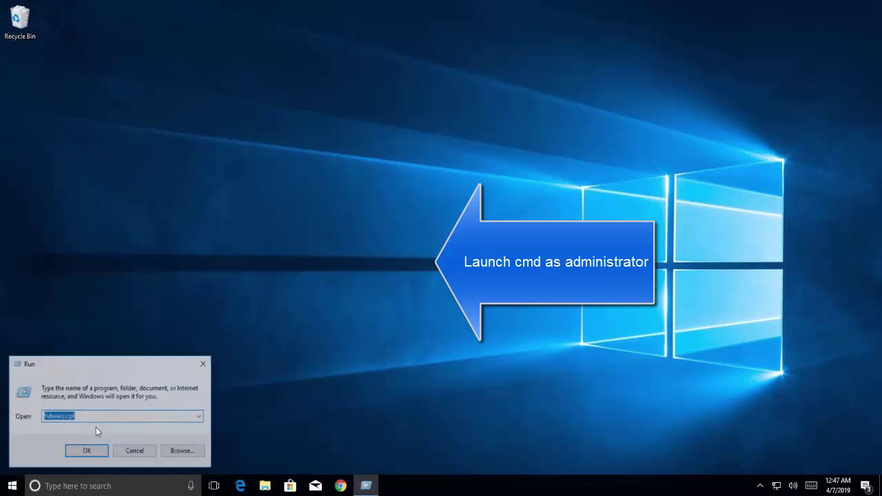
text(cmd)
key(Return)
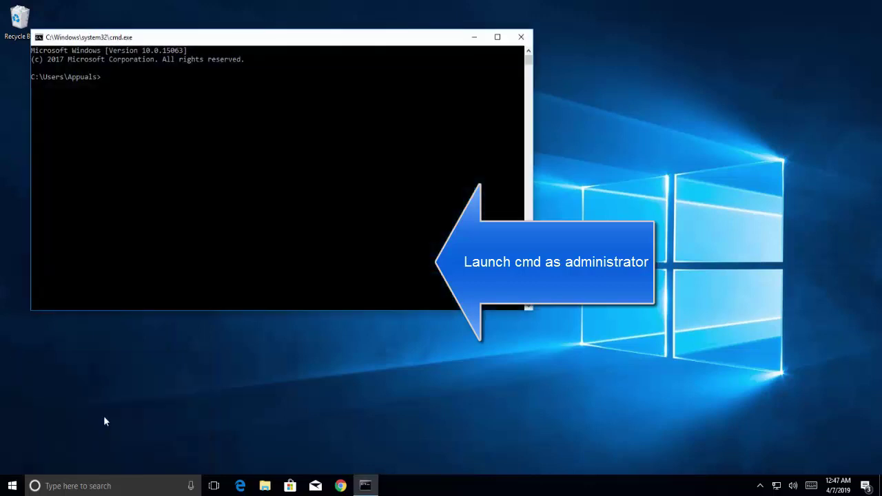
click(521, 37)
Search cmd in Start and run Command Prompt as administrator, approving the UAC prompt.
click(12, 486)
text(cmd)
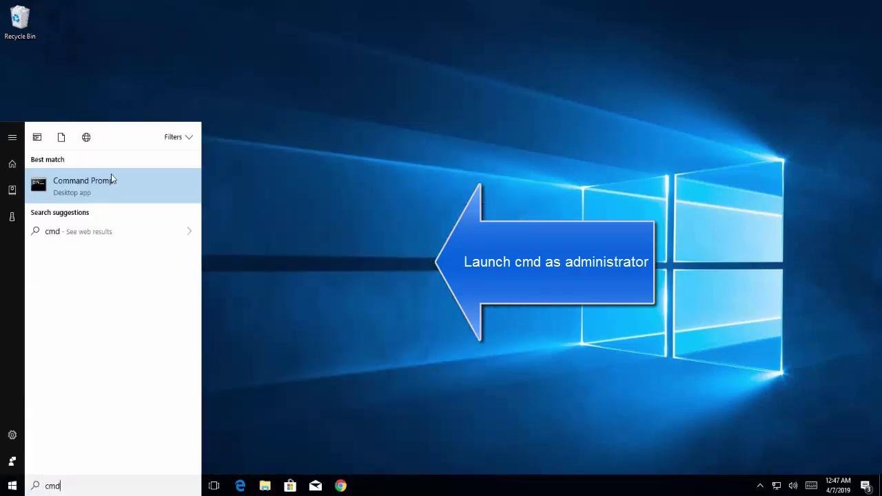
right_click(111, 174)
click(108, 185)
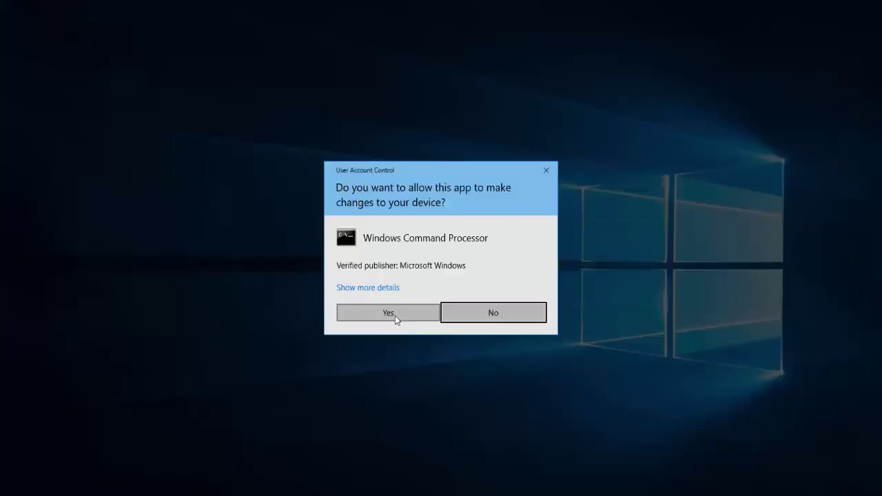
click(388, 313)
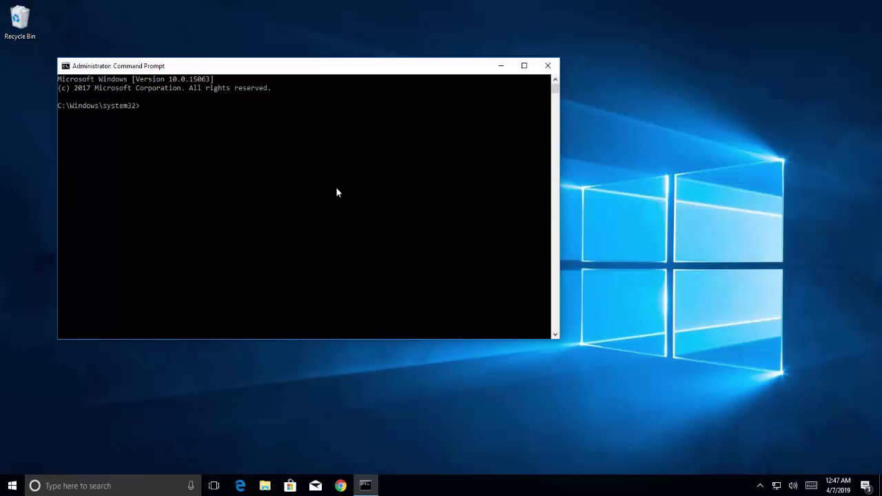
Run regsvr32 vbscript.dll, dismiss its success message, run regsvr32 jscript.dll, then close the console.
text(reg)
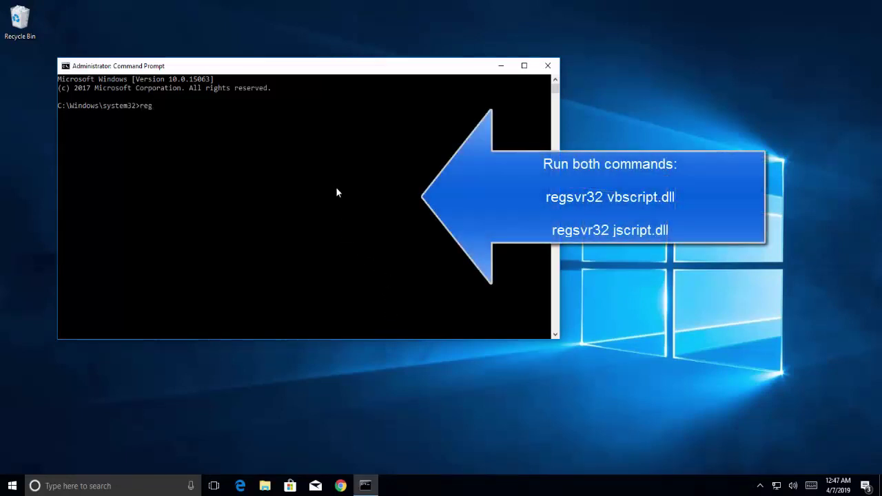
text(svr32 vbscript.dll)
key(Return)
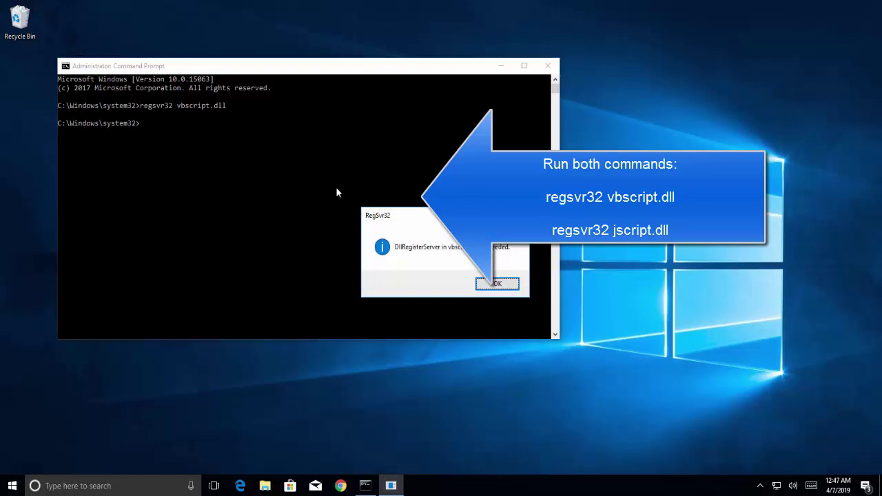
key(Return)
text(re)
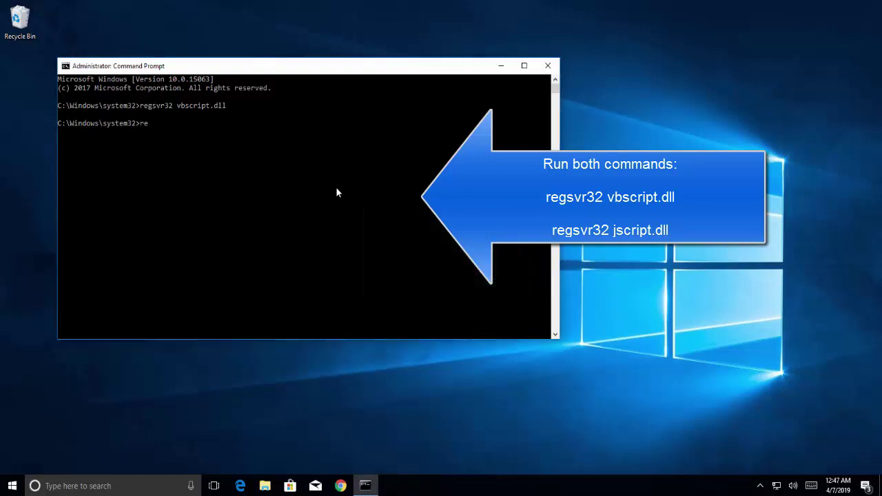
text(gsvr32 jscript.dll)
key(Return)
key(Return)
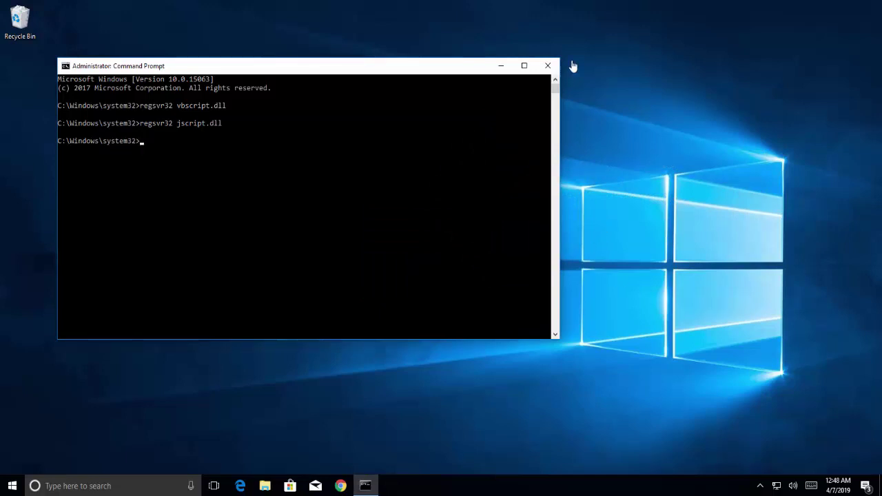
click(549, 67)
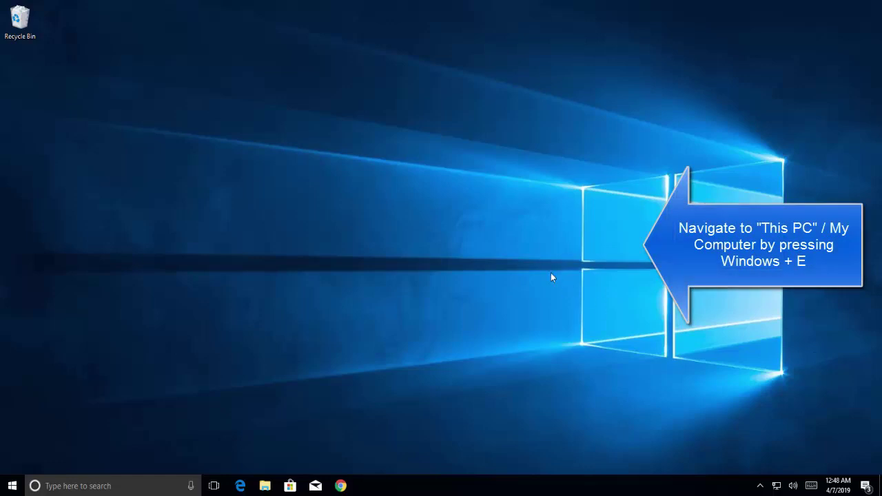
Open File Explorer with Win+E and go to This PC to list Local Disk (C:).
key(super+e)
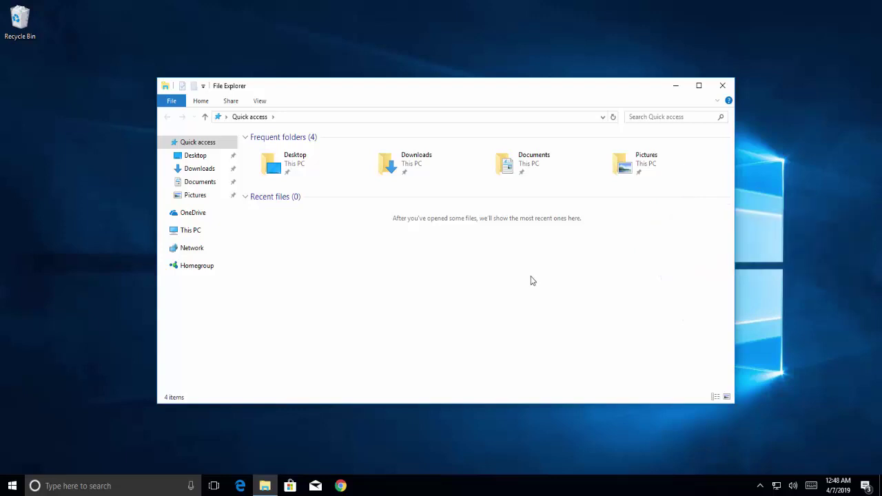
click(197, 233)
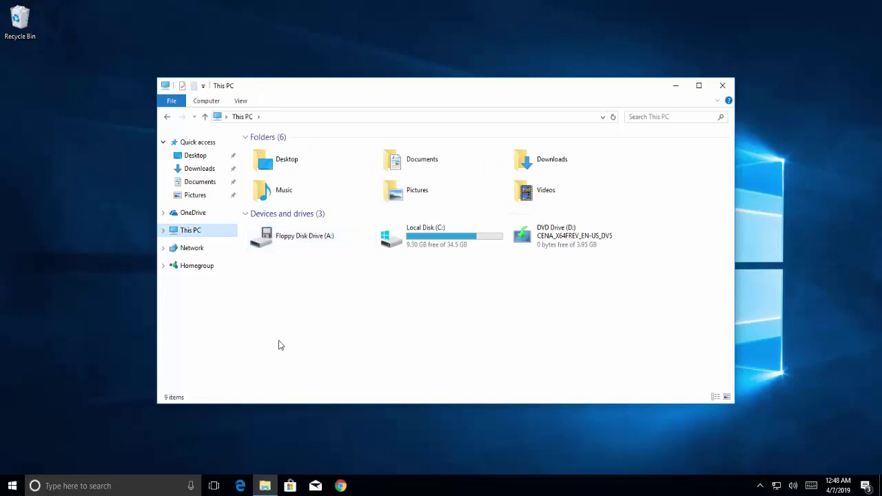
Run Check > Scan drive on Local Disk (C:) from its Properties Tools tab.
right_click(460, 253)
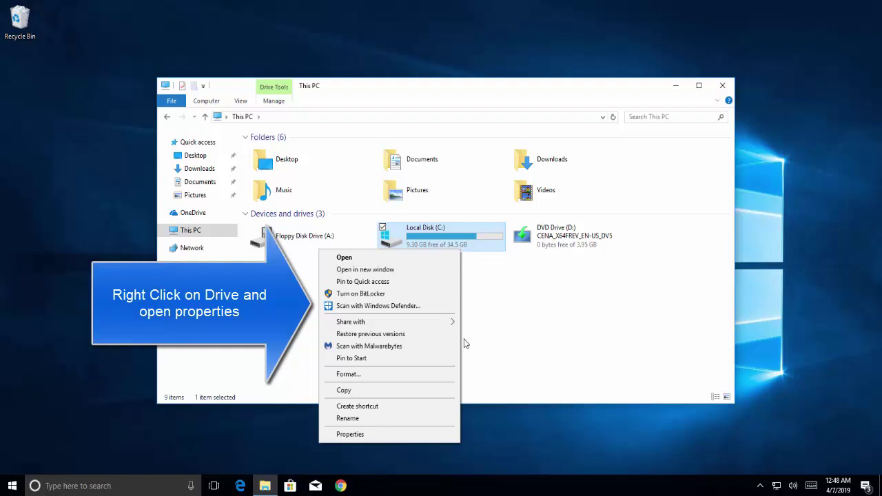
click(413, 434)
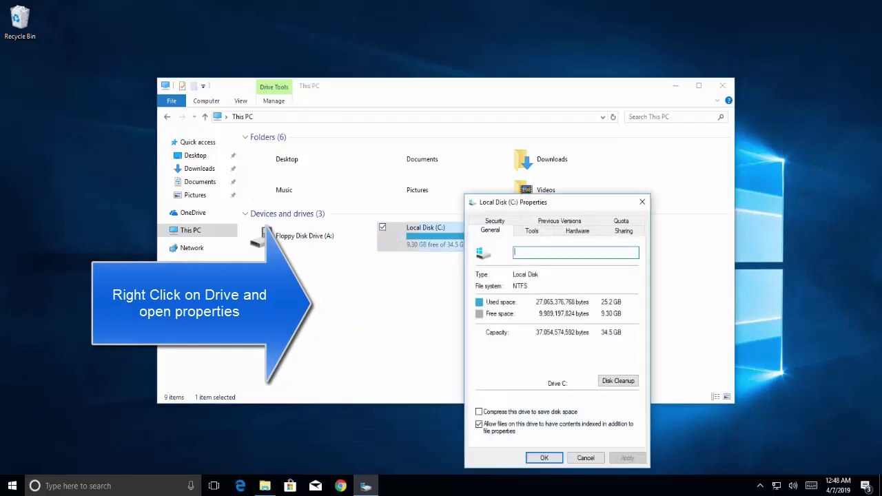
click(543, 232)
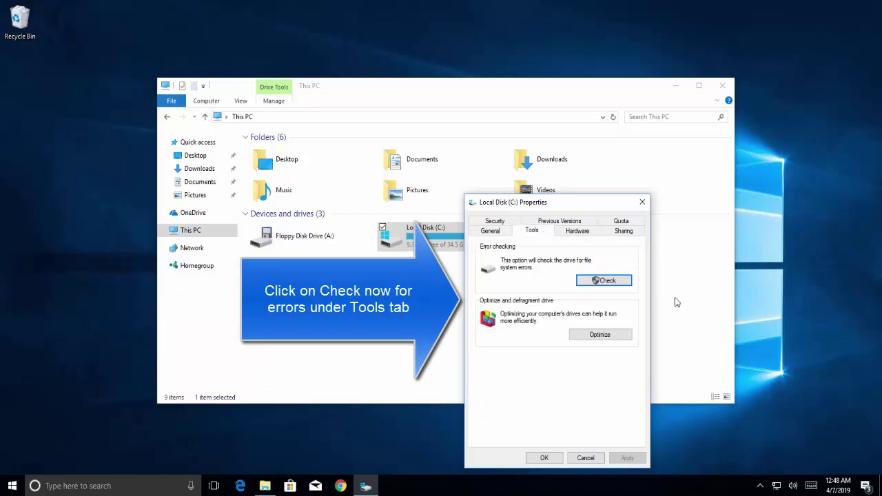
click(615, 285)
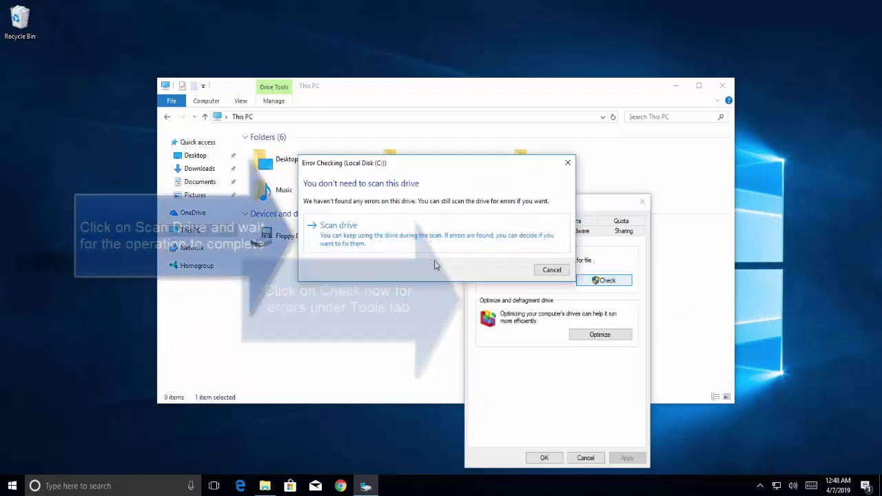
click(435, 247)
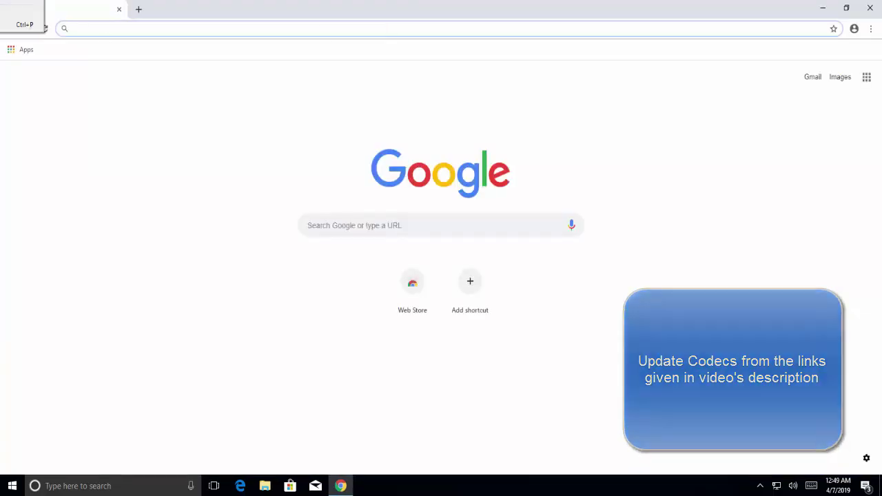
text(http://www.windows7codecs.com/)
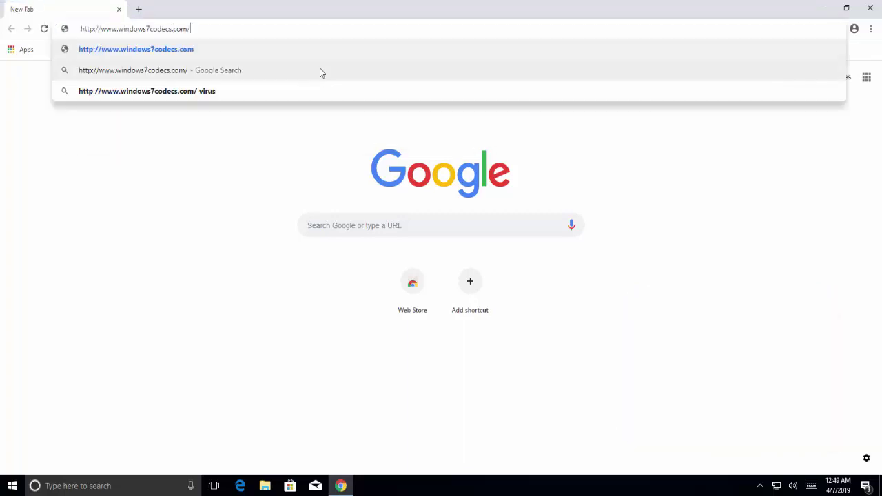
key(Return)
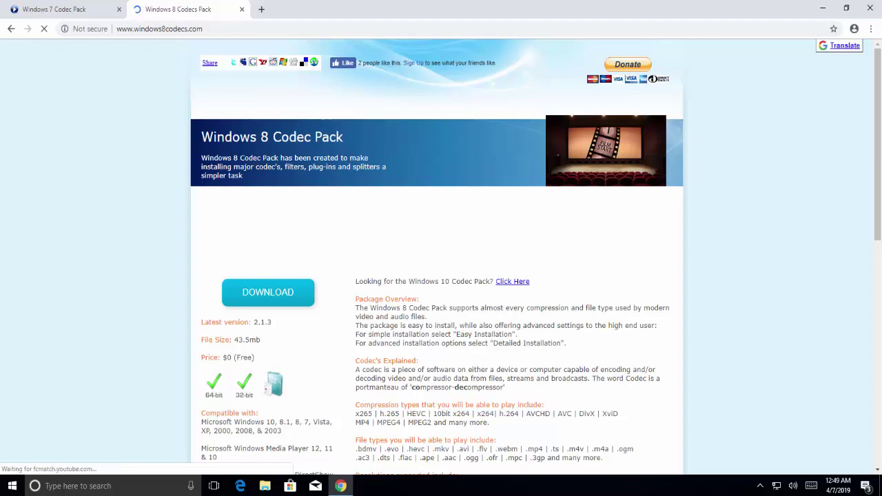
click(872, 8)
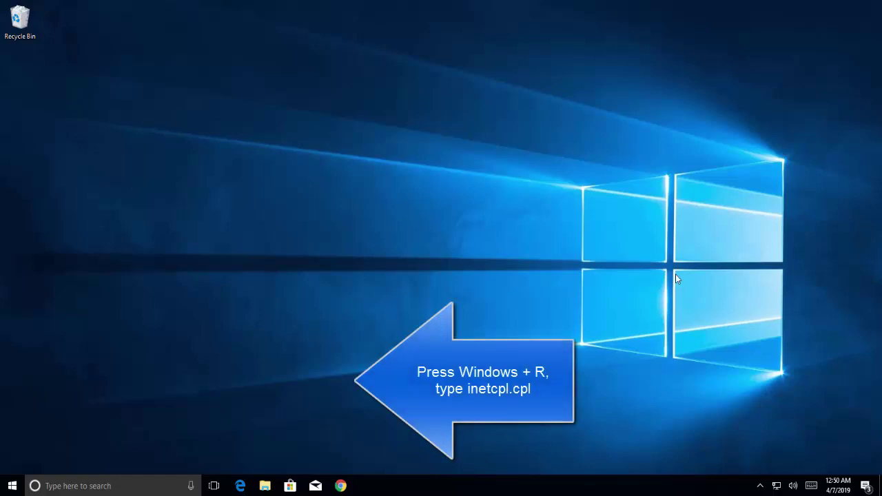
Use inetcpl.cpl to reset all Internet Explorer settings, deleting personal settings too, from the Advanced tab.
key(super+r)
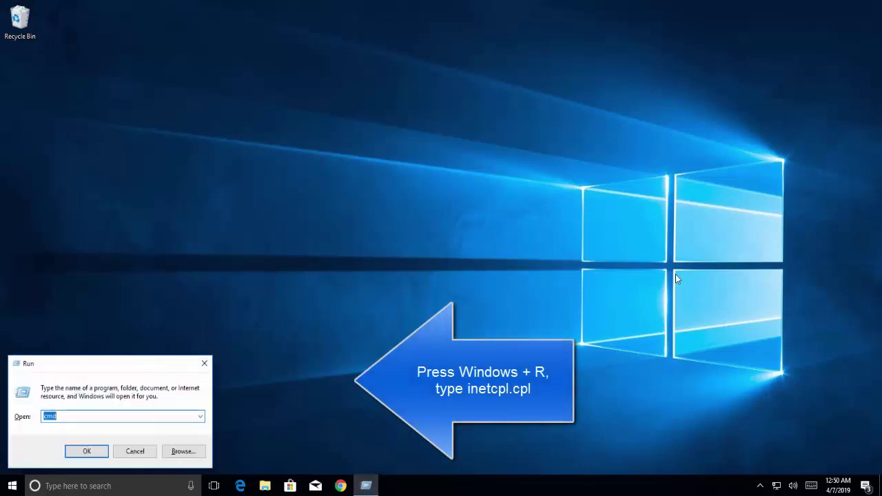
text(inetcpl.cpl)
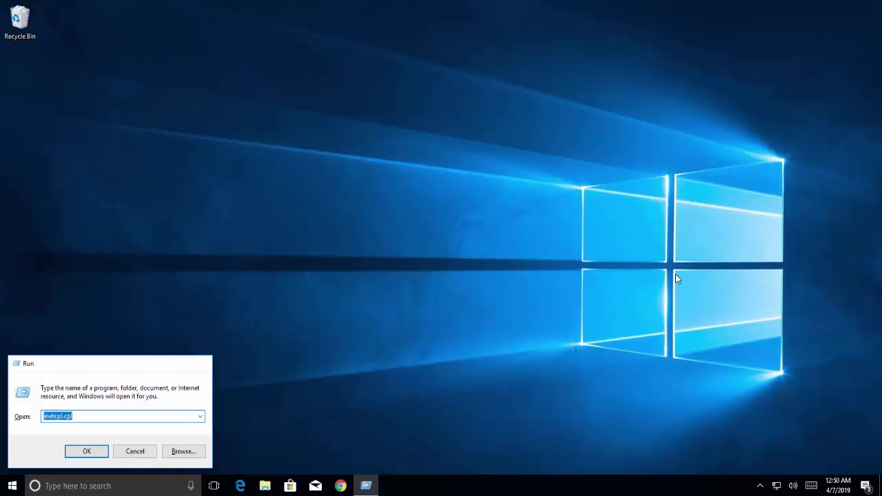
key(Return)
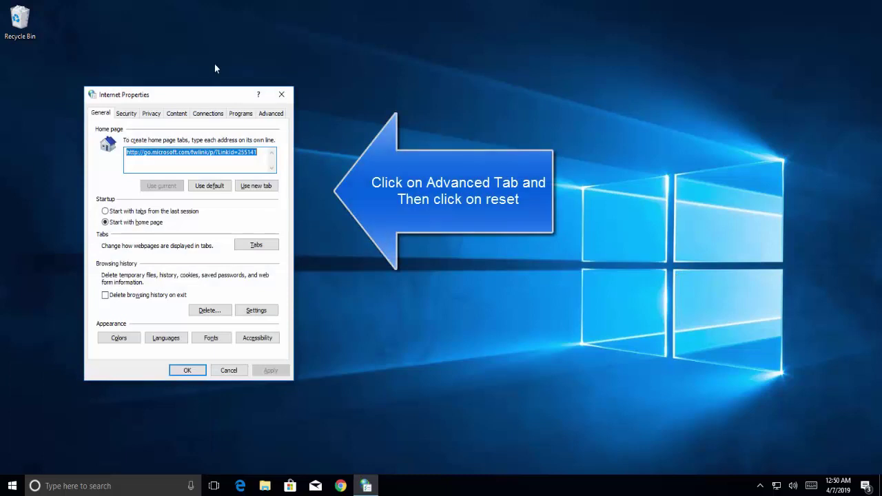
click(270, 114)
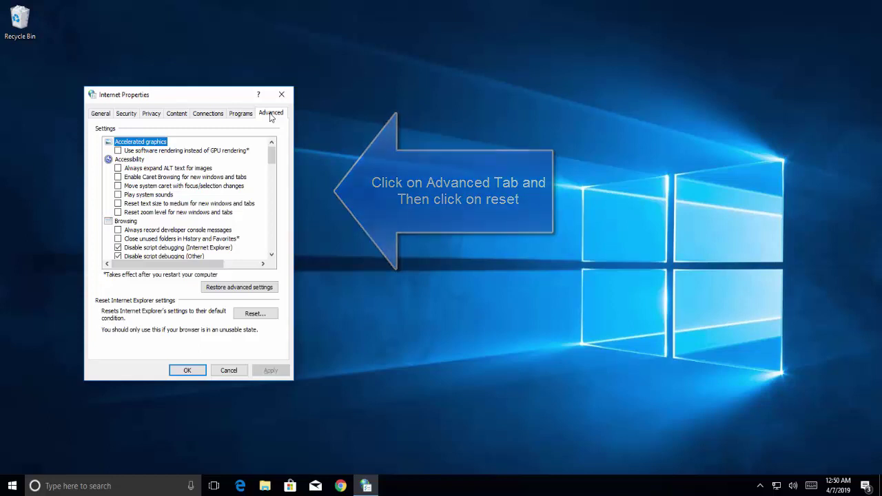
click(255, 314)
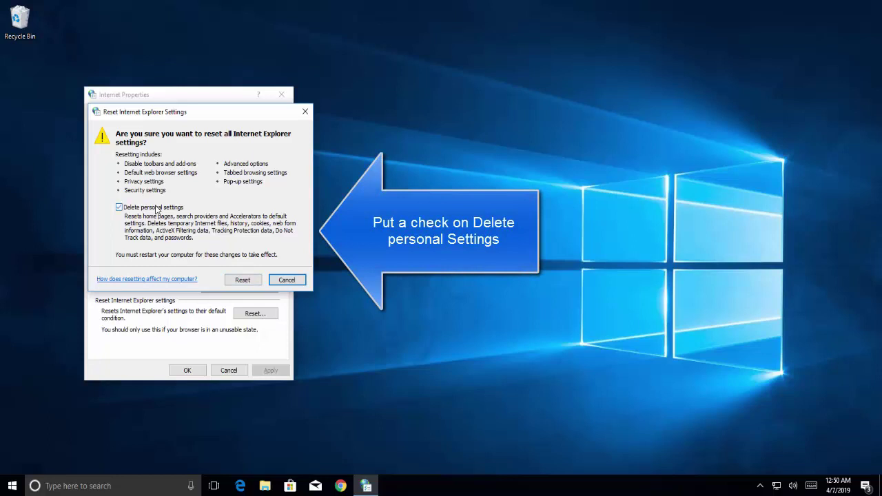
click(254, 284)
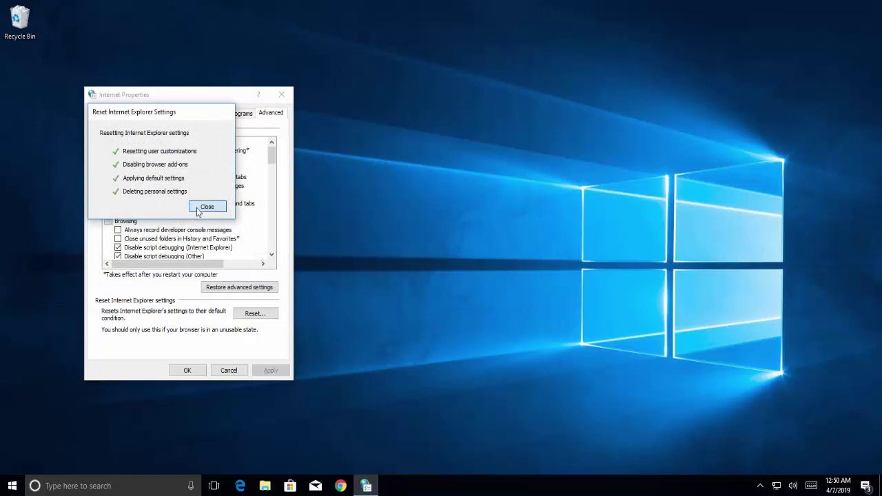
click(198, 210)
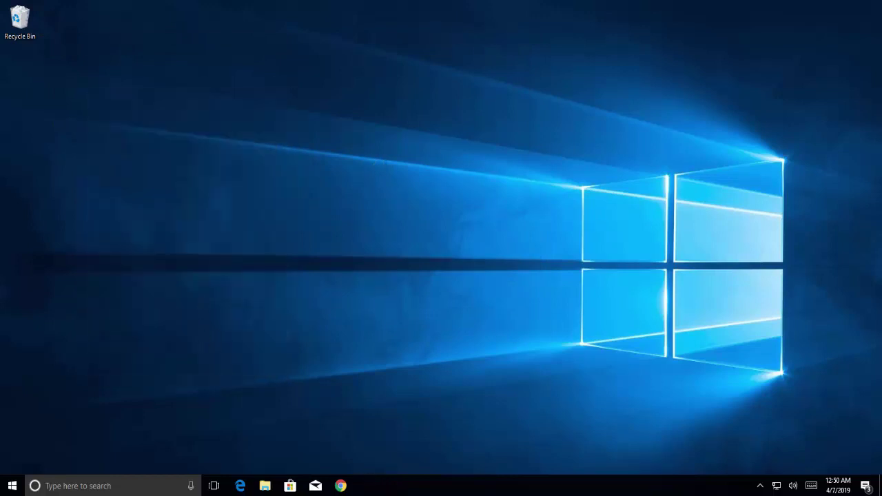